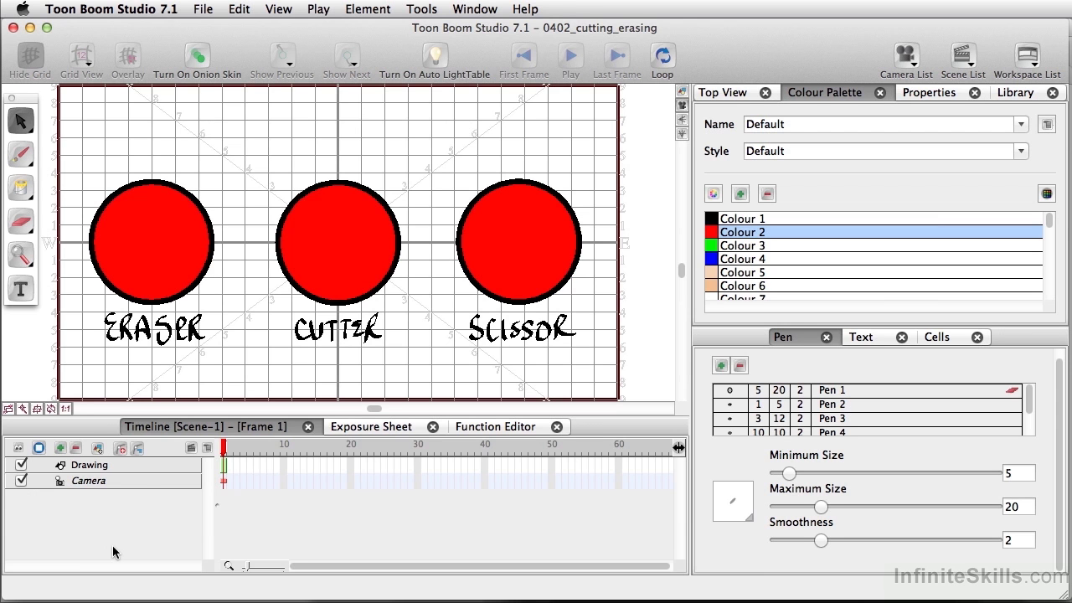
Switch to the Eraser tool with the Pen 1 (5–20) brush size
{"action": "left_click", "coordinate": [21, 226]}
{"action": "left_click", "coordinate": [21, 224]}
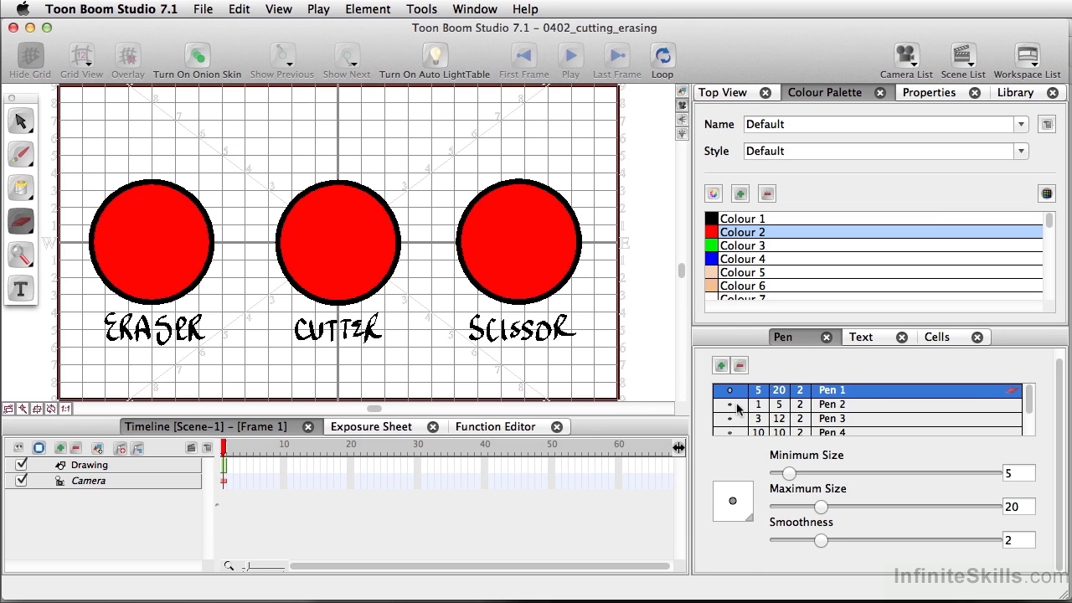
Erase a notch and two curved white streaks through the red ERASER circle
{"action": "left_click", "coordinate": [778, 411]}
{"action": "left_click", "coordinate": [782, 394]}
{"action": "left_click", "coordinate": [165, 158]}
{"action": "mouse_move", "coordinate": [158, 167]}
{"action": "left_mouse_down"}
{"action": "mouse_move", "coordinate": [121, 220]}
{"action": "mouse_move", "coordinate": [89, 226]}
{"action": "left_mouse_up"}
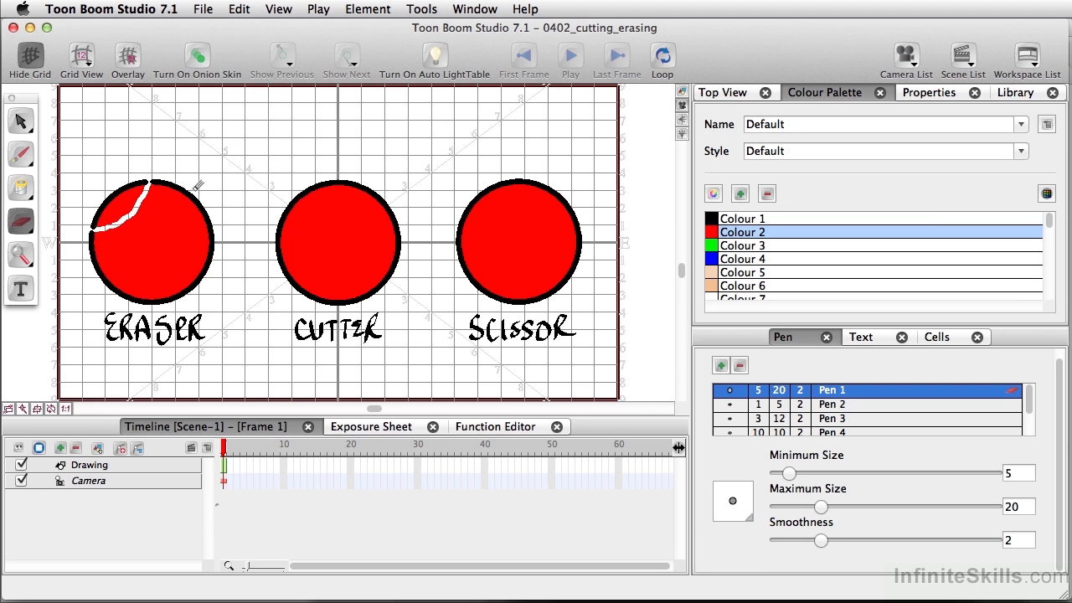
{"action": "mouse_move", "coordinate": [180, 201]}
{"action": "left_mouse_down"}
{"action": "mouse_move", "coordinate": [156, 267]}
{"action": "mouse_move", "coordinate": [207, 249]}
{"action": "left_mouse_up"}
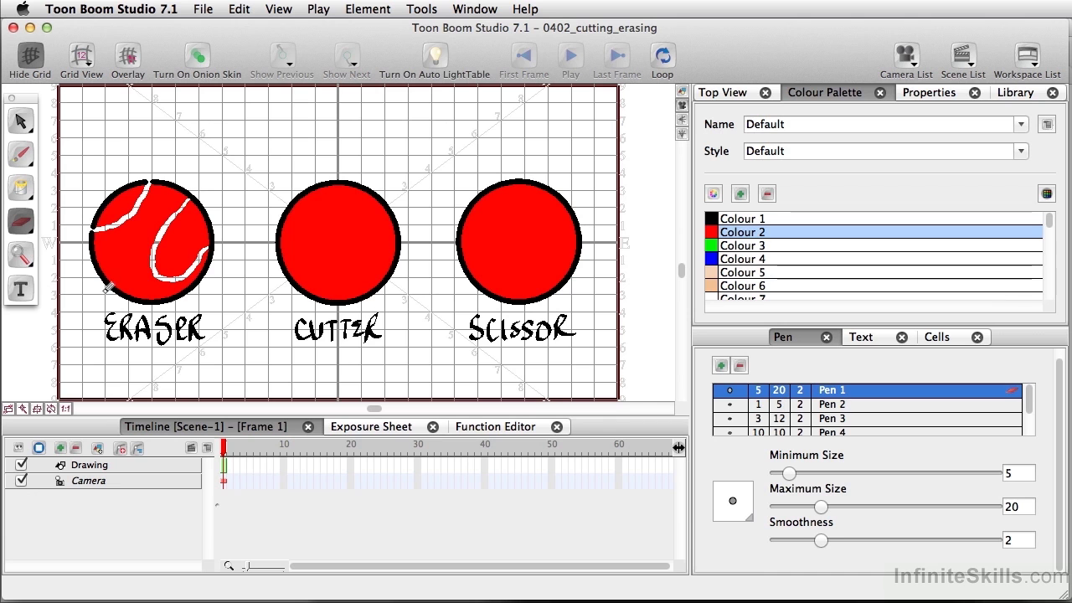
{"action": "left_click_drag", "start_coordinate": [115, 285], "coordinate": [172, 186]}
{"action": "left_click", "coordinate": [20, 225]}
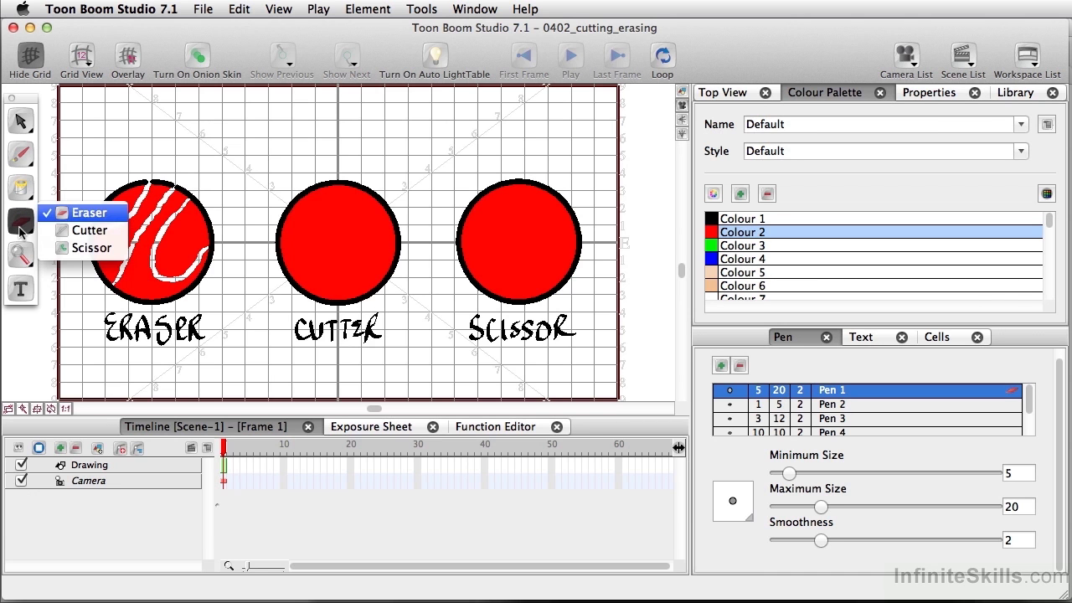
Choose the Cutter and drag a curved cut path through the CUTTER circle
{"action": "left_click", "coordinate": [63, 231]}
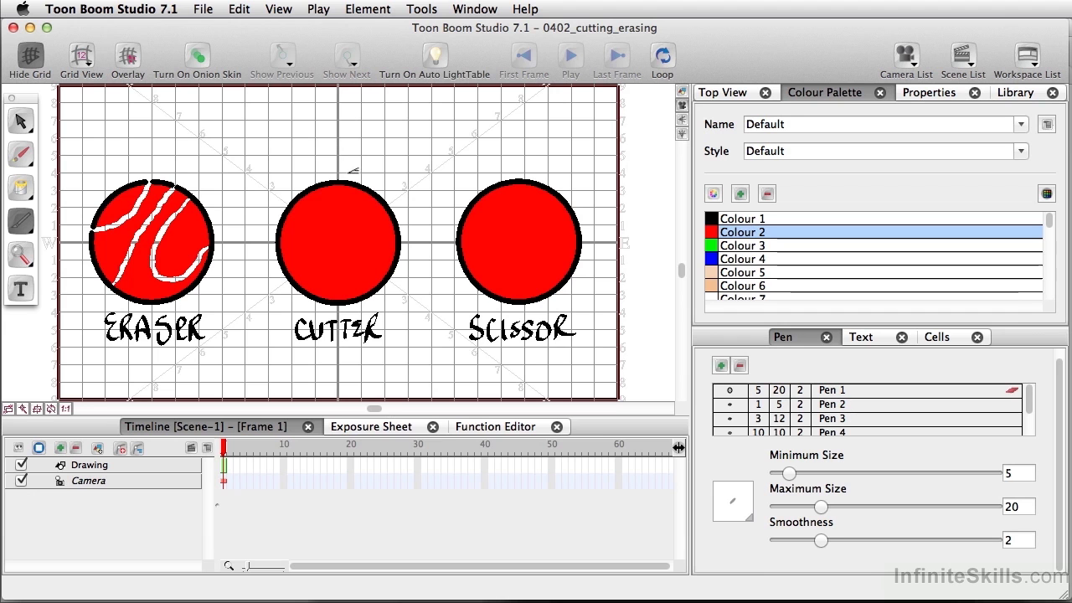
{"action": "mouse_move", "coordinate": [358, 160]}
{"action": "left_mouse_down"}
{"action": "mouse_move", "coordinate": [329, 184]}
{"action": "mouse_move", "coordinate": [341, 220]}
{"action": "mouse_move", "coordinate": [324, 229]}
{"action": "mouse_move", "coordinate": [327, 260]}
{"action": "mouse_move", "coordinate": [352, 278]}
{"action": "mouse_move", "coordinate": [334, 308]}
{"action": "mouse_move", "coordinate": [420, 275]}
{"action": "mouse_move", "coordinate": [424, 226]}
{"action": "mouse_move", "coordinate": [409, 180]}
{"action": "mouse_move", "coordinate": [364, 151]}
{"action": "left_mouse_up"}
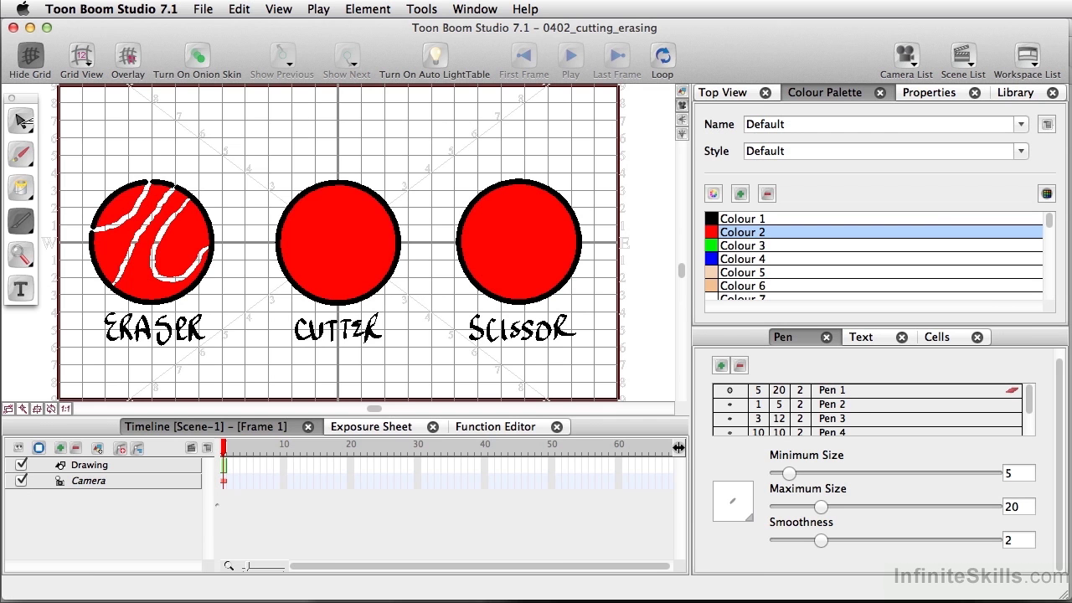
{"action": "left_click", "coordinate": [22, 122]}
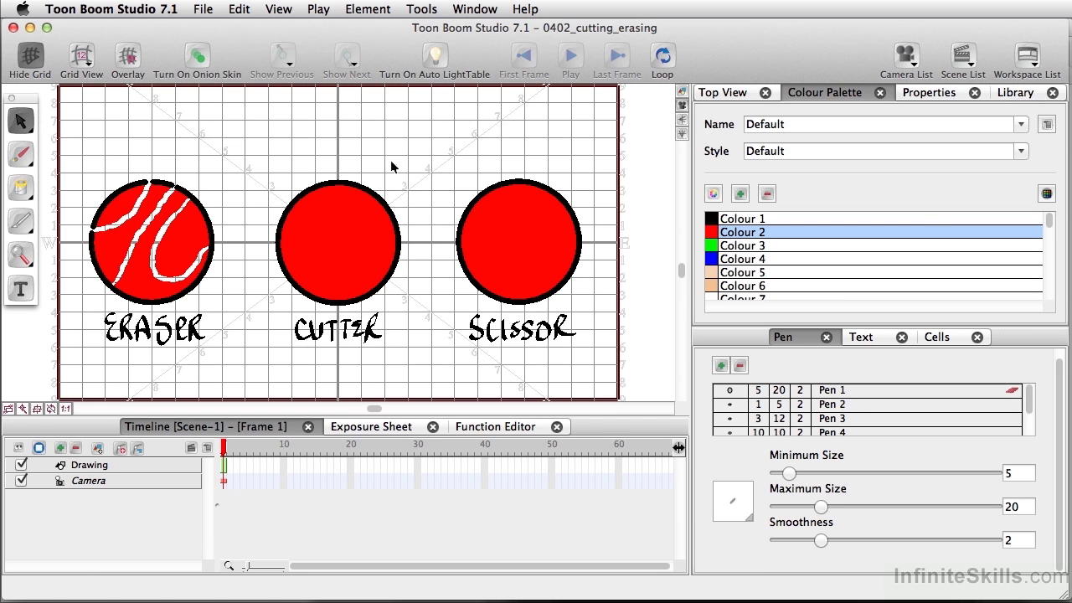
{"action": "left_click_drag", "start_coordinate": [417, 144], "coordinate": [364, 321]}
{"action": "left_click_drag", "start_coordinate": [371, 256], "coordinate": [408, 184]}
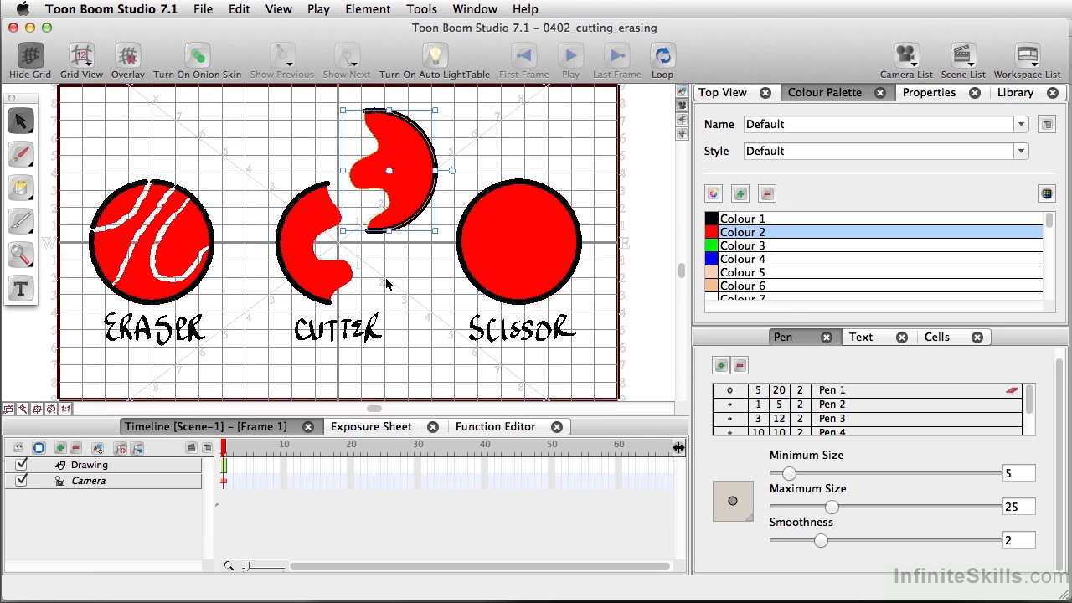
{"action": "key", "text": "super+z"}
{"action": "key", "text": "super+z"}
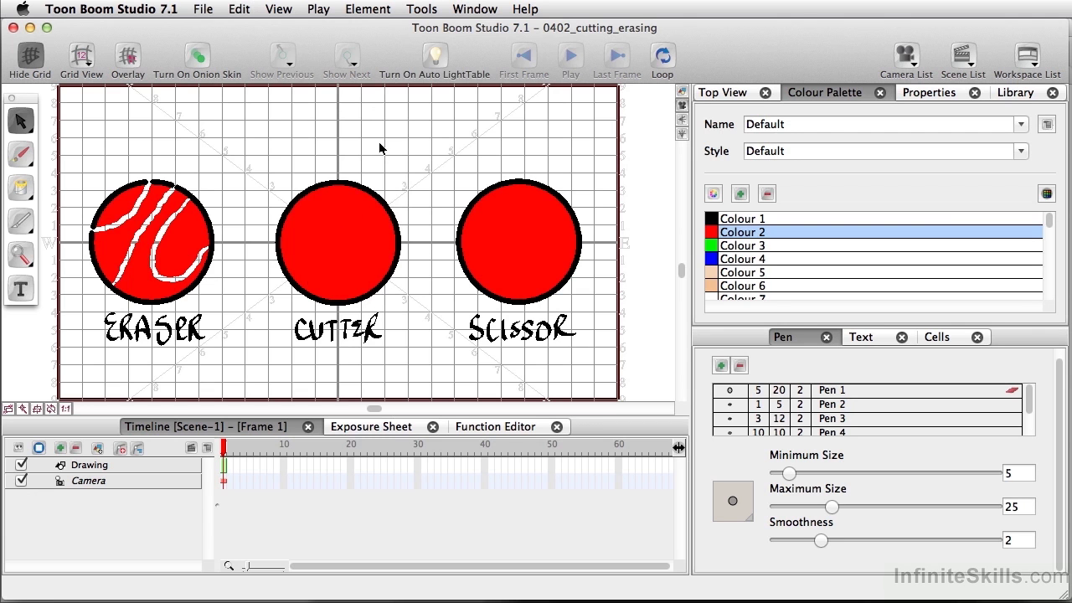
{"action": "left_click_drag", "start_coordinate": [290, 149], "coordinate": [359, 236]}
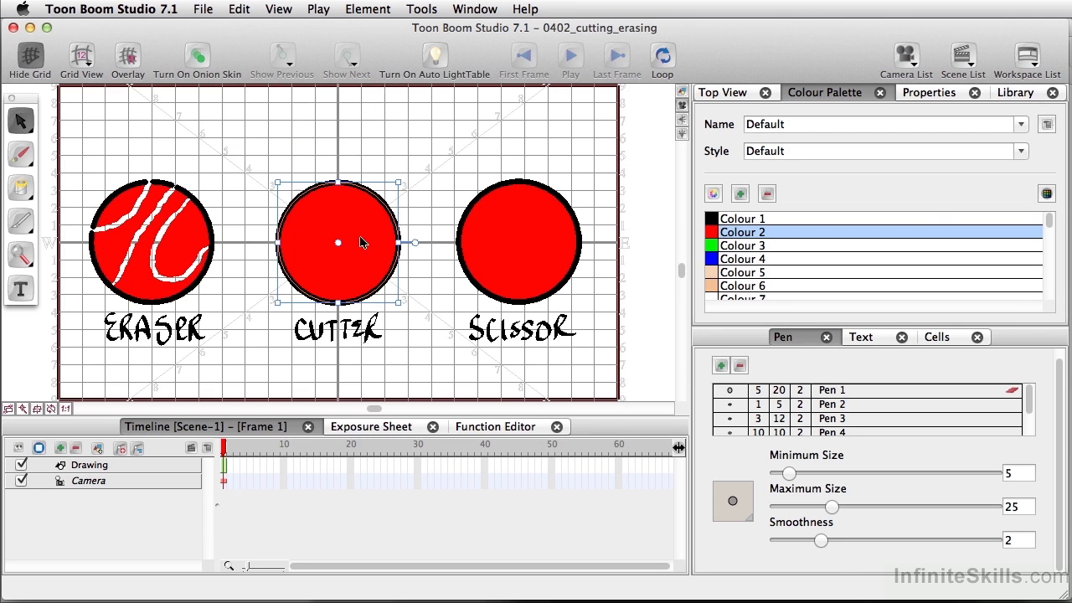
With the Cutter, draw a freehand zigzag cut across the upper CUTTER circle
{"action": "left_click", "coordinate": [23, 223]}
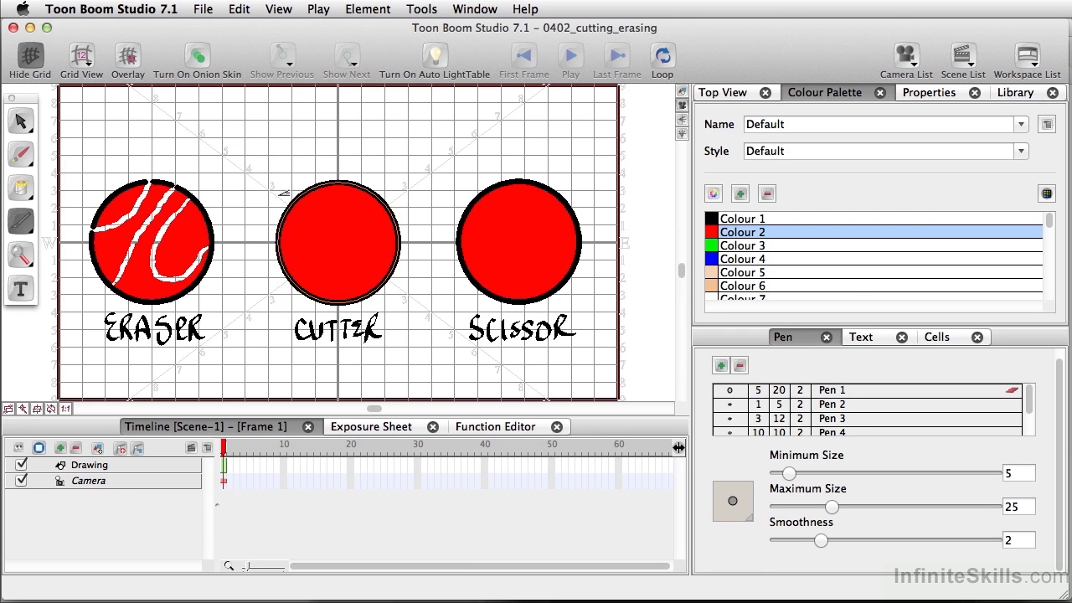
{"action": "mouse_move", "coordinate": [288, 171]}
{"action": "left_mouse_down"}
{"action": "mouse_move", "coordinate": [274, 200]}
{"action": "mouse_move", "coordinate": [304, 225]}
{"action": "mouse_move", "coordinate": [321, 215]}
{"action": "mouse_move", "coordinate": [333, 244]}
{"action": "mouse_move", "coordinate": [351, 234]}
{"action": "mouse_move", "coordinate": [344, 267]}
{"action": "mouse_move", "coordinate": [361, 253]}
{"action": "mouse_move", "coordinate": [356, 267]}
{"action": "mouse_move", "coordinate": [382, 263]}
{"action": "mouse_move", "coordinate": [380, 282]}
{"action": "mouse_move", "coordinate": [410, 289]}
{"action": "left_mouse_up"}
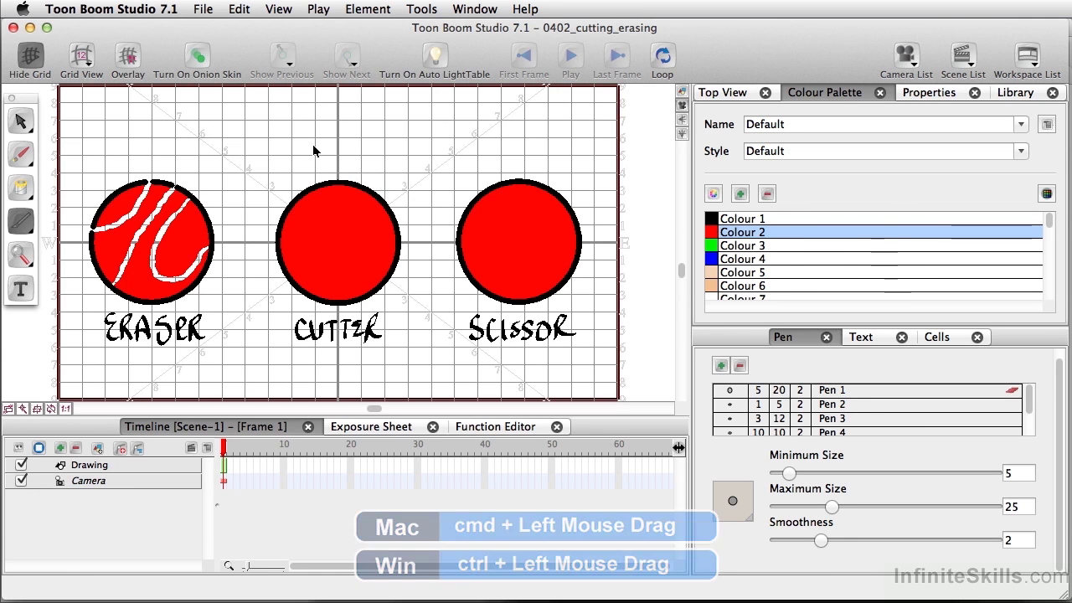
{"action": "left_click_drag", "start_coordinate": [319, 152], "coordinate": [386, 222]}
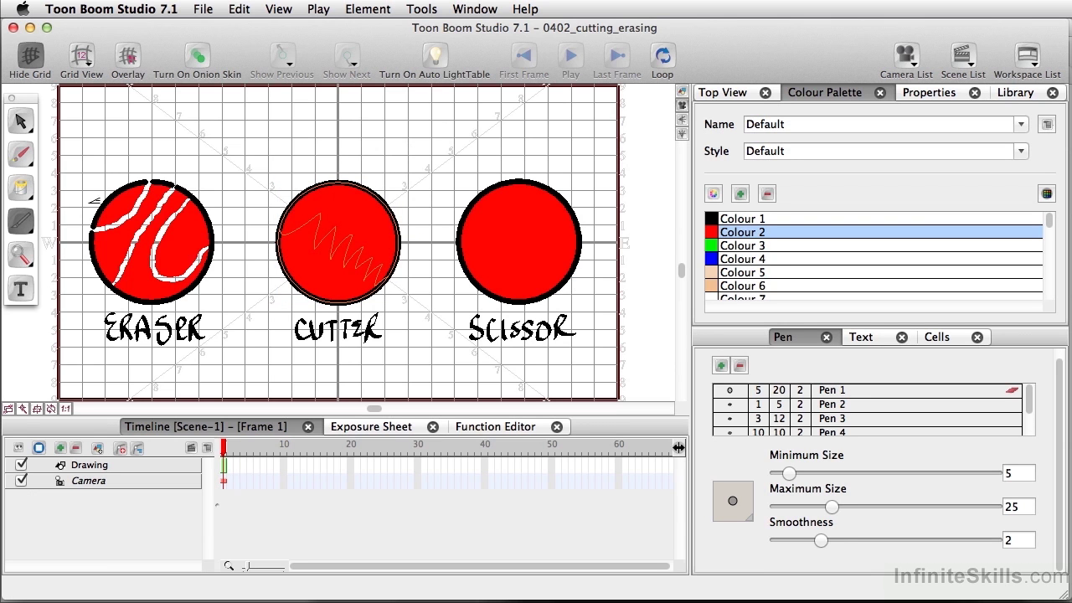
Split the CUTTER circle along the zigzag, pulling its jagged top half up-right
{"action": "left_click", "coordinate": [340, 207]}
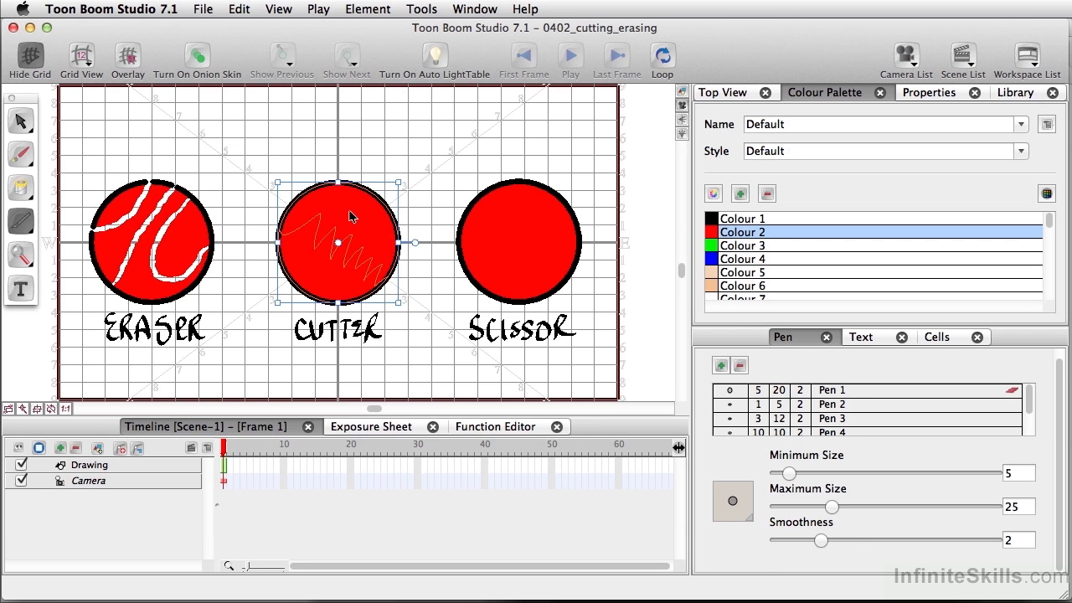
{"action": "left_click_drag", "start_coordinate": [348, 211], "coordinate": [374, 153]}
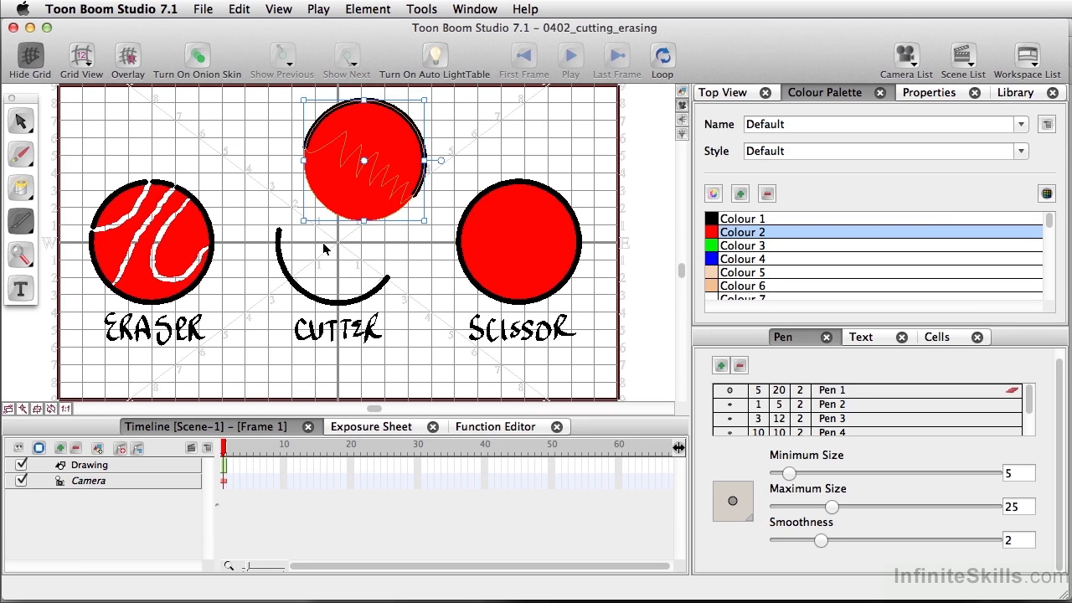
{"action": "key", "text": "super+z"}
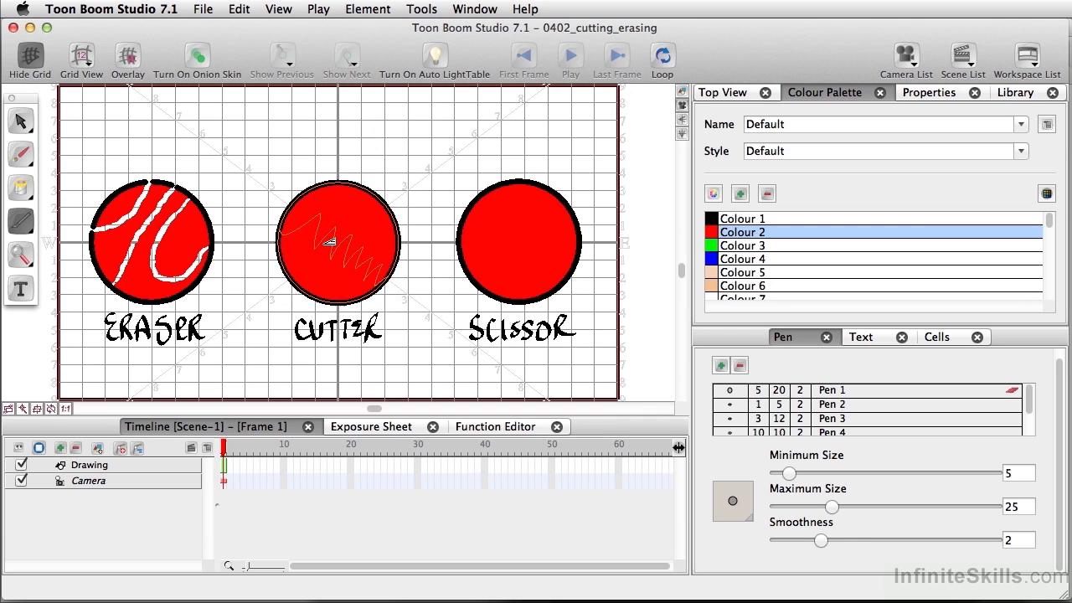
{"action": "key", "text": "super+z"}
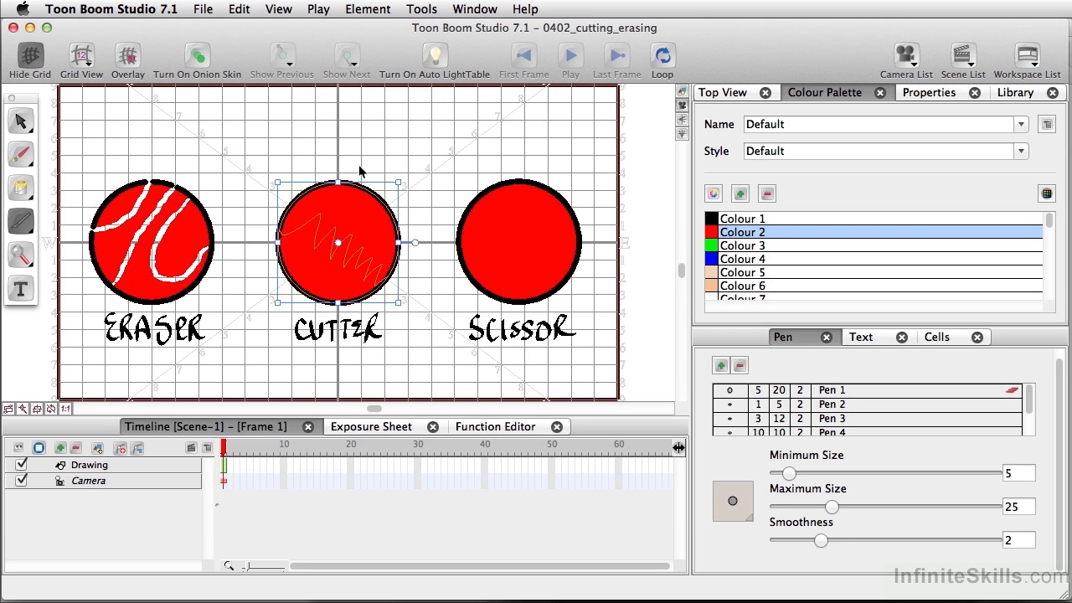
{"action": "left_click", "coordinate": [356, 171]}
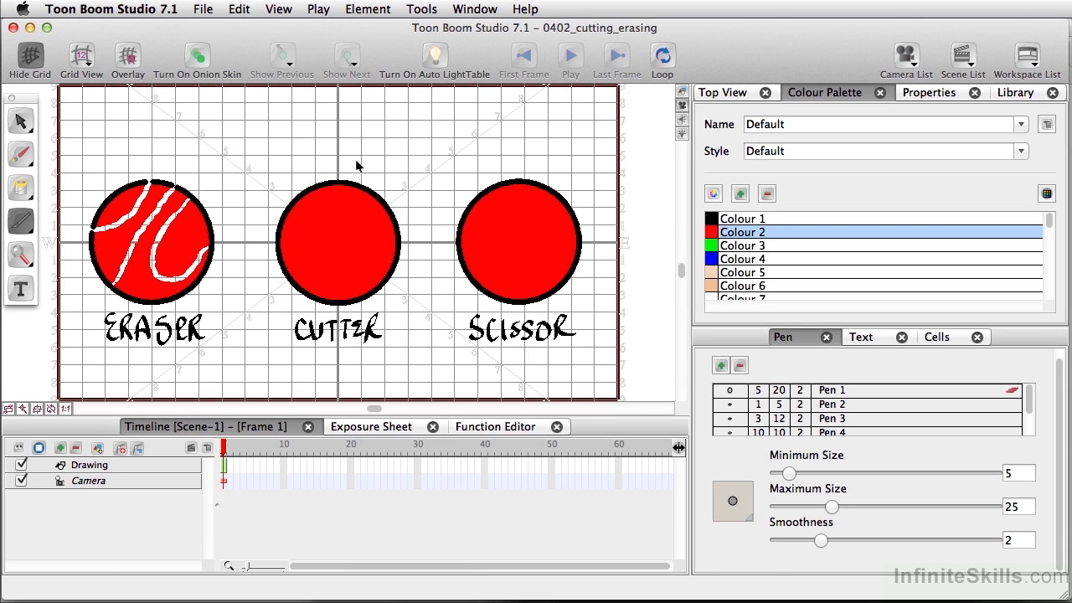
{"action": "mouse_move", "coordinate": [354, 160]}
{"action": "left_mouse_down"}
{"action": "mouse_move", "coordinate": [361, 215]}
{"action": "mouse_move", "coordinate": [390, 157]}
{"action": "left_mouse_up"}
{"action": "key", "text": "Escape"}
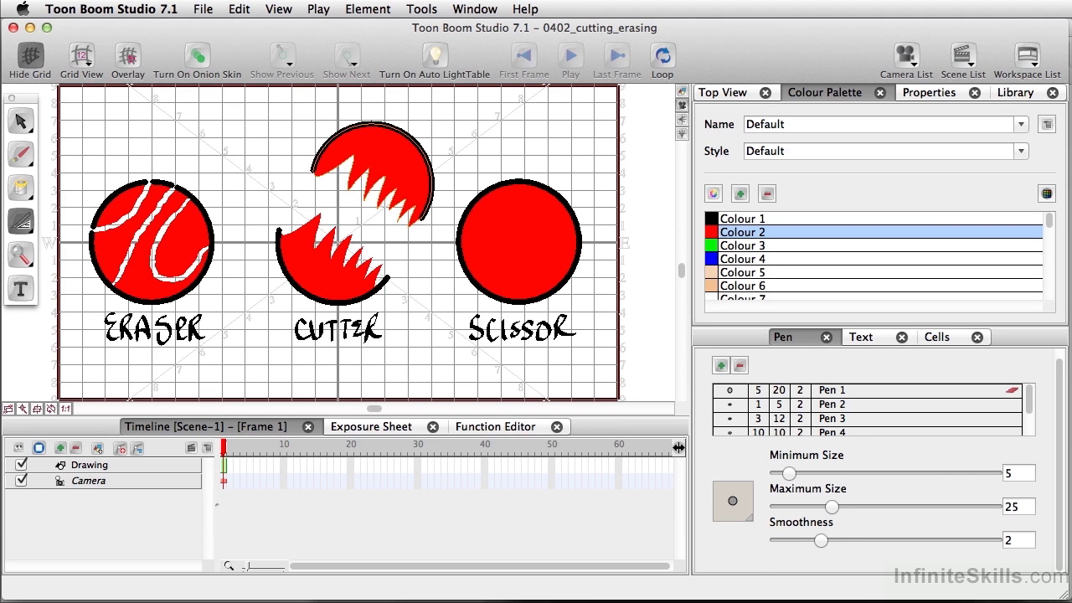
Choose the Scissor tool from the Cutter tool flyout
{"action": "left_click", "coordinate": [24, 222]}
{"action": "left_click_drag", "start_coordinate": [25, 222], "coordinate": [55, 226]}
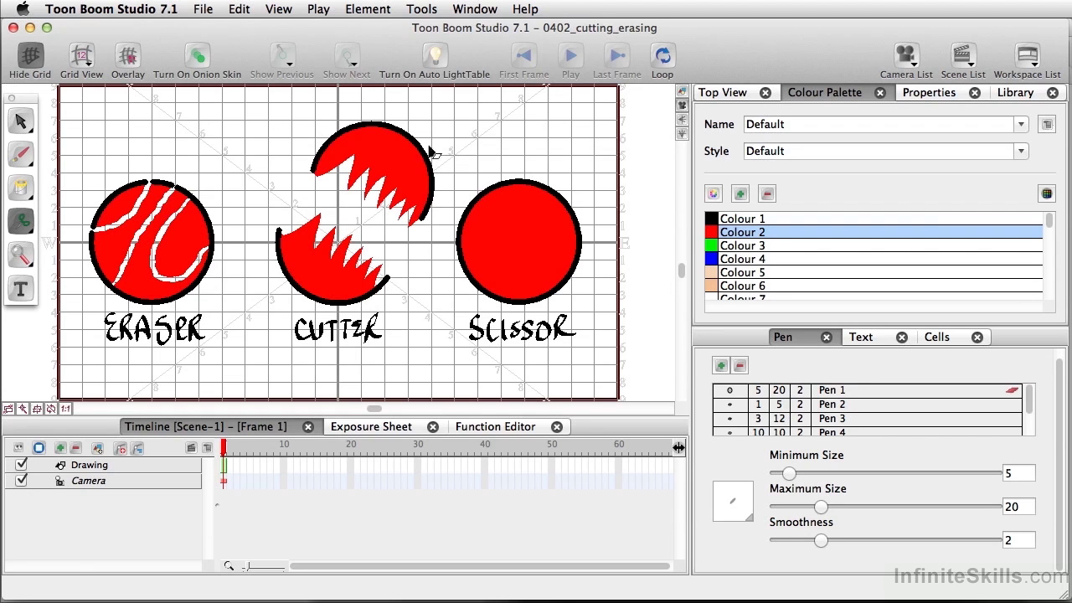
Split off the SCISSOR circle's right half and stretch it outward into an oval bulge
{"action": "left_click_drag", "start_coordinate": [527, 144], "coordinate": [596, 316]}
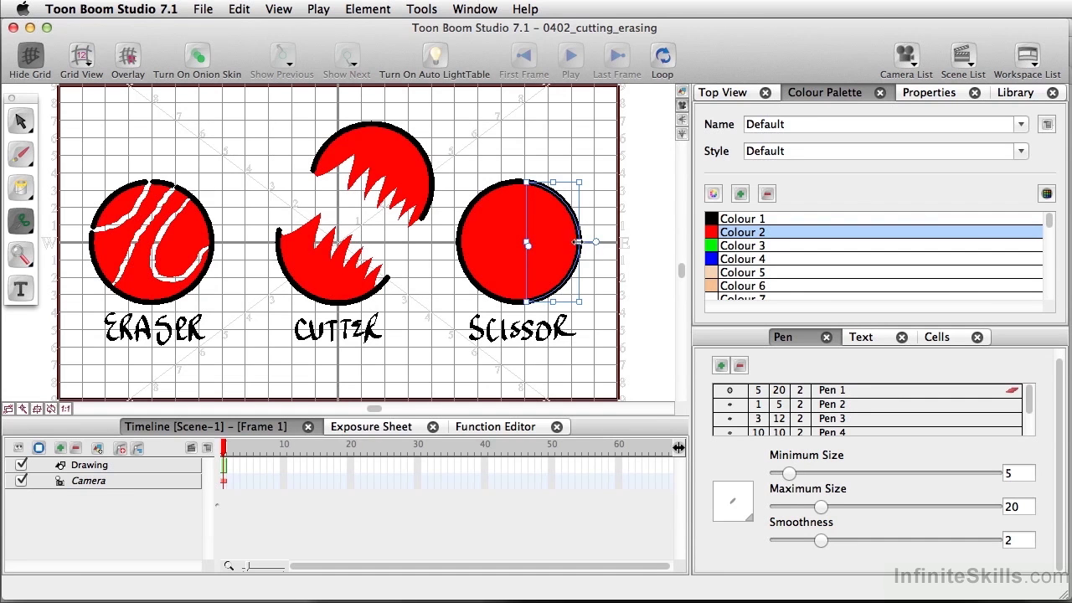
{"action": "left_click_drag", "start_coordinate": [579, 242], "coordinate": [614, 243]}
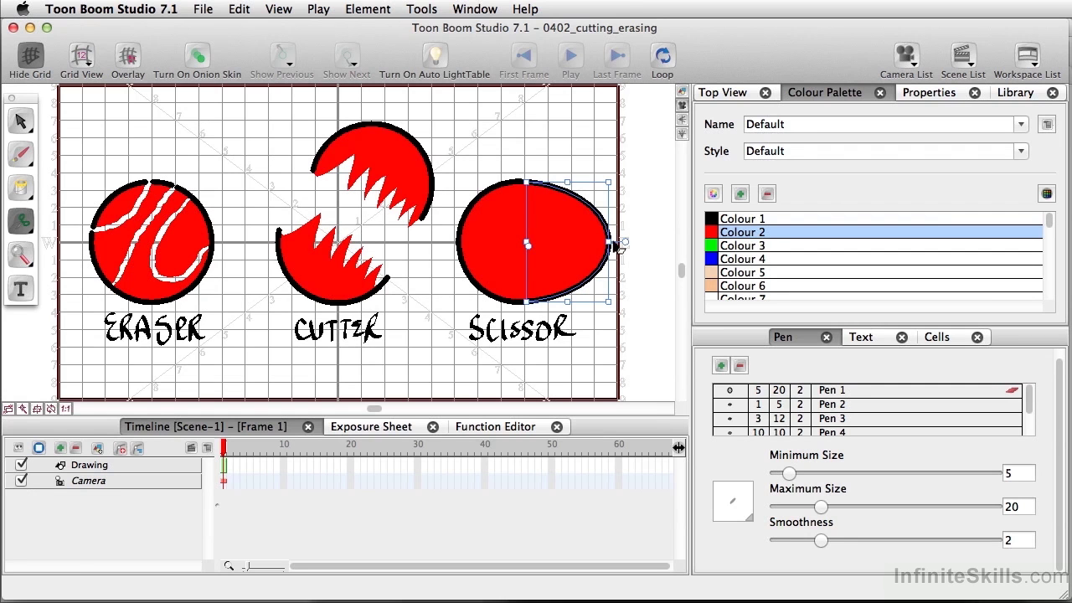